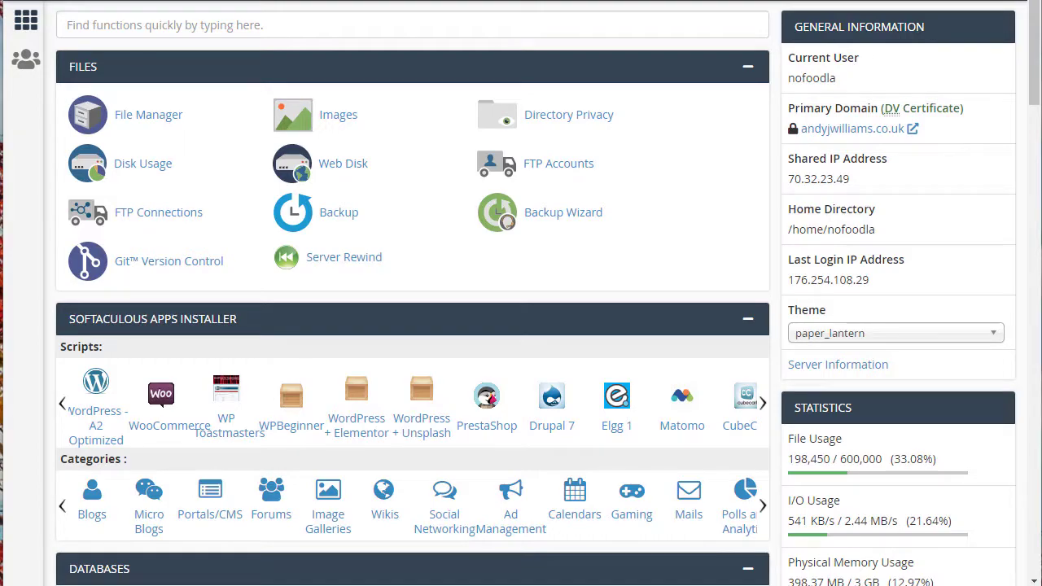
Open Softaculous Apps Installer from cPanel's Software section
left_click_drag(1036, 79, 1025, 33)
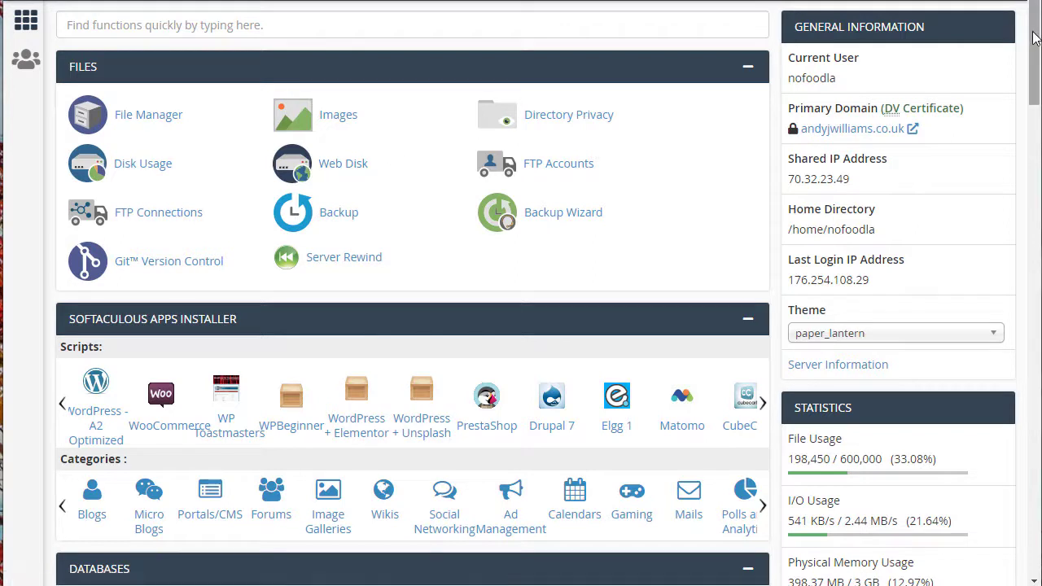
left_click_drag(1034, 38, 1034, 57)
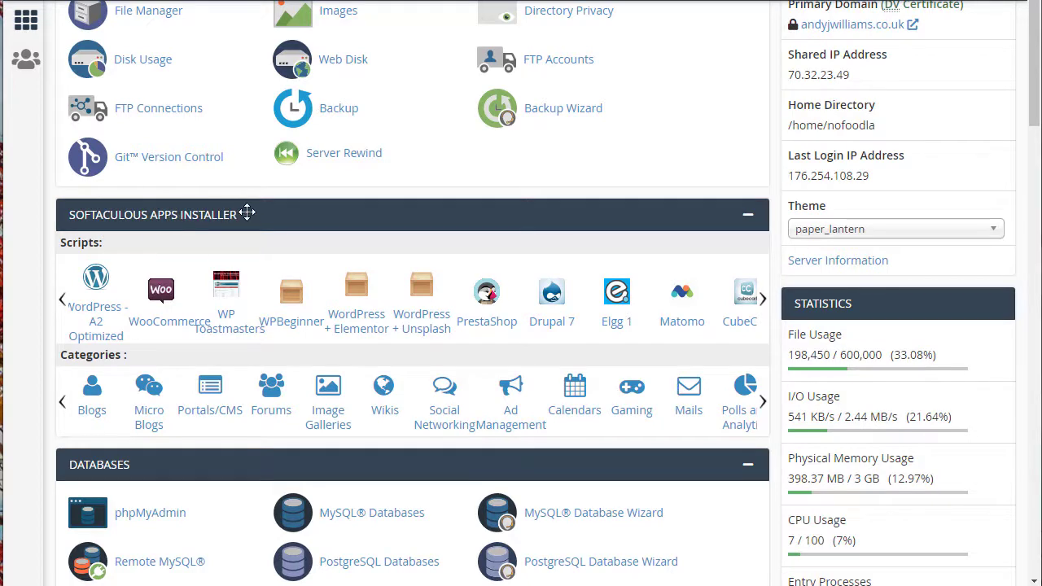
left_click_drag(1033, 59, 1028, 460)
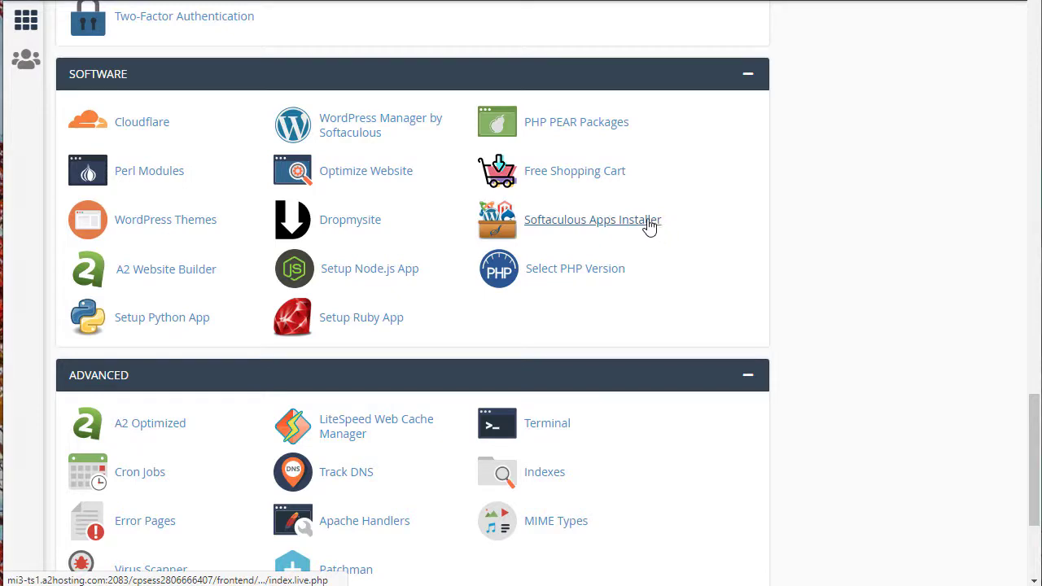
left_click(568, 225)
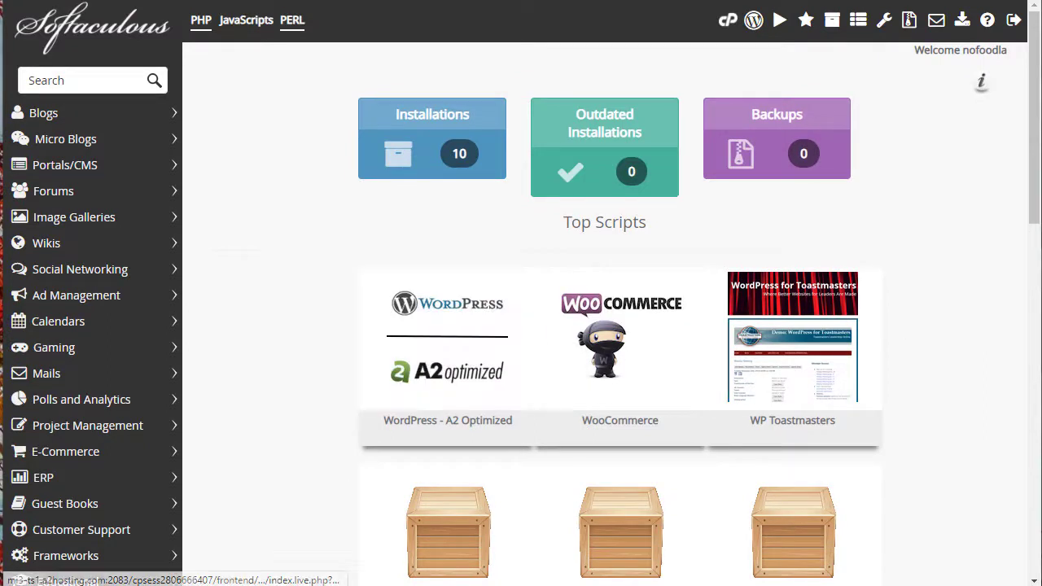
Start installing WordPress - A2 Optimized from the Top Scripts list
mouse_move(1032, 98)
left_mouse_down()
mouse_move(1032, 177)
mouse_move(1032, 107)
left_mouse_up()
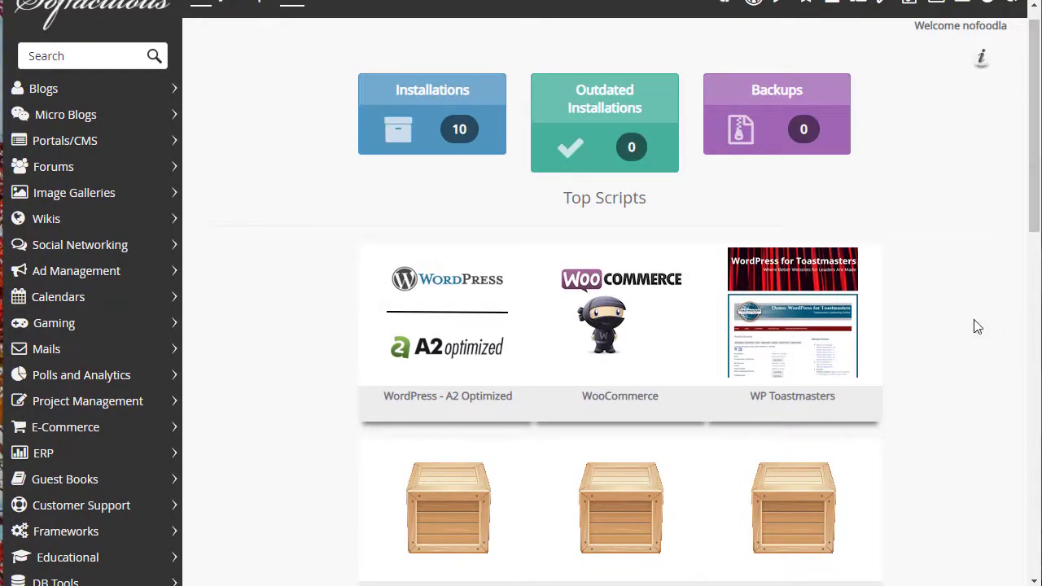
mouse_move(844, 264)
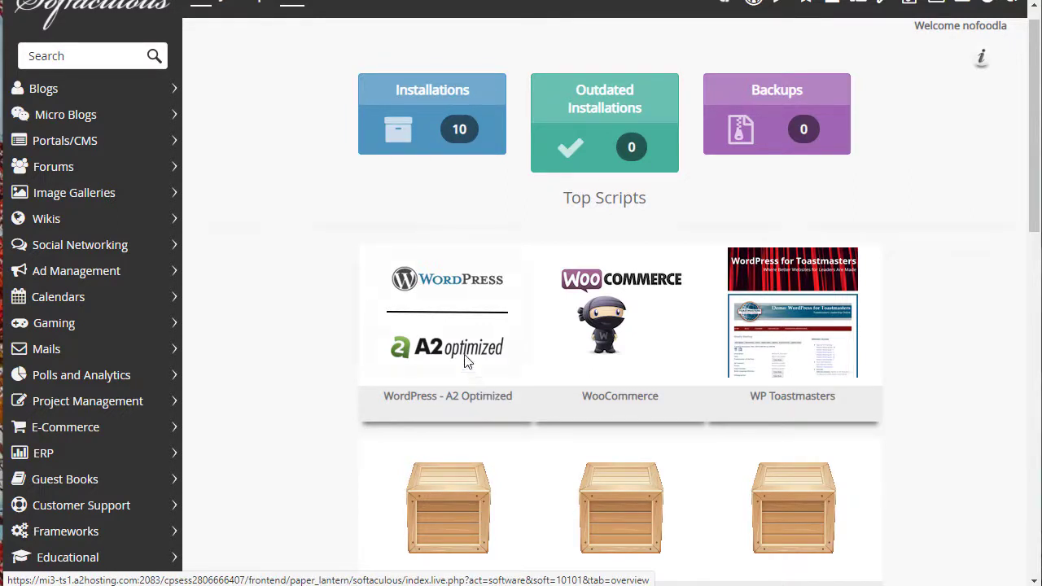
mouse_move(459, 325)
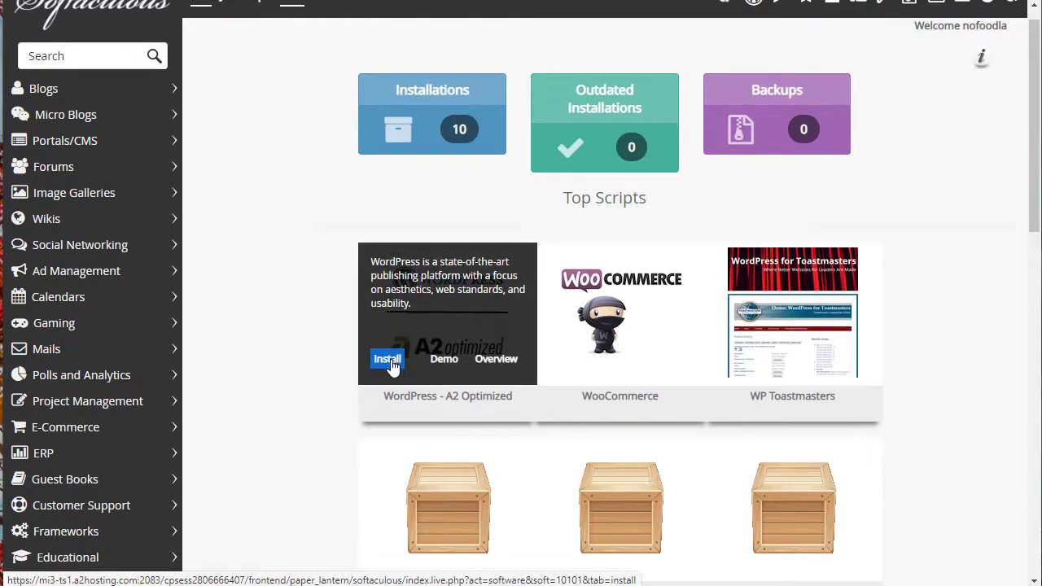
left_click(391, 364)
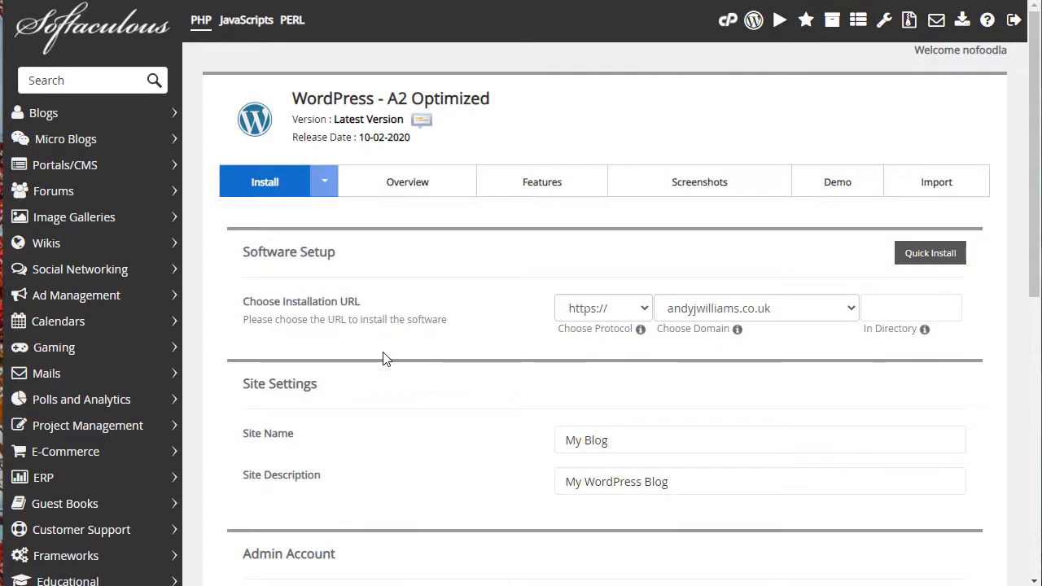
left_click(851, 310)
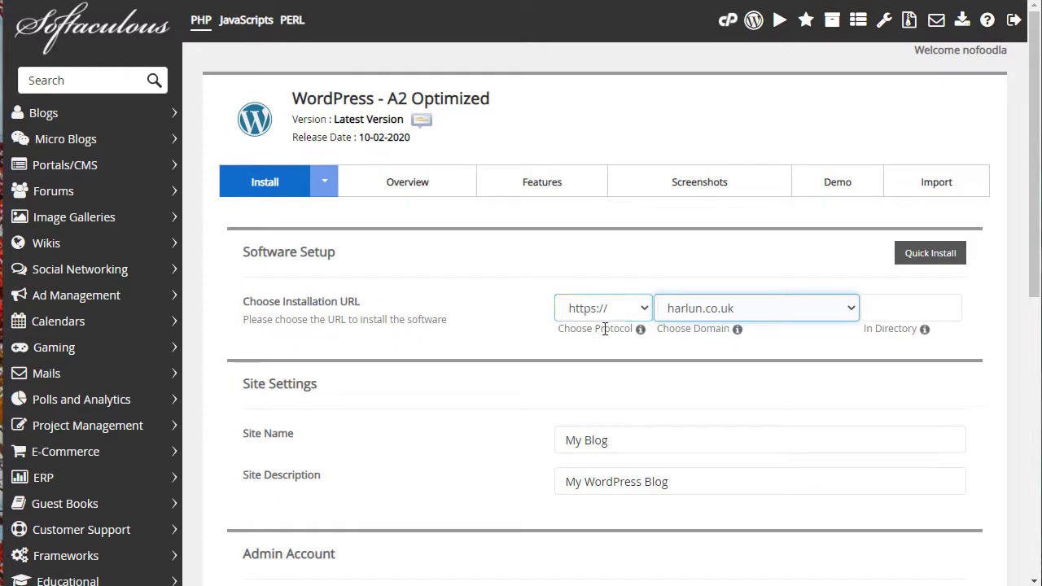
left_click(643, 309)
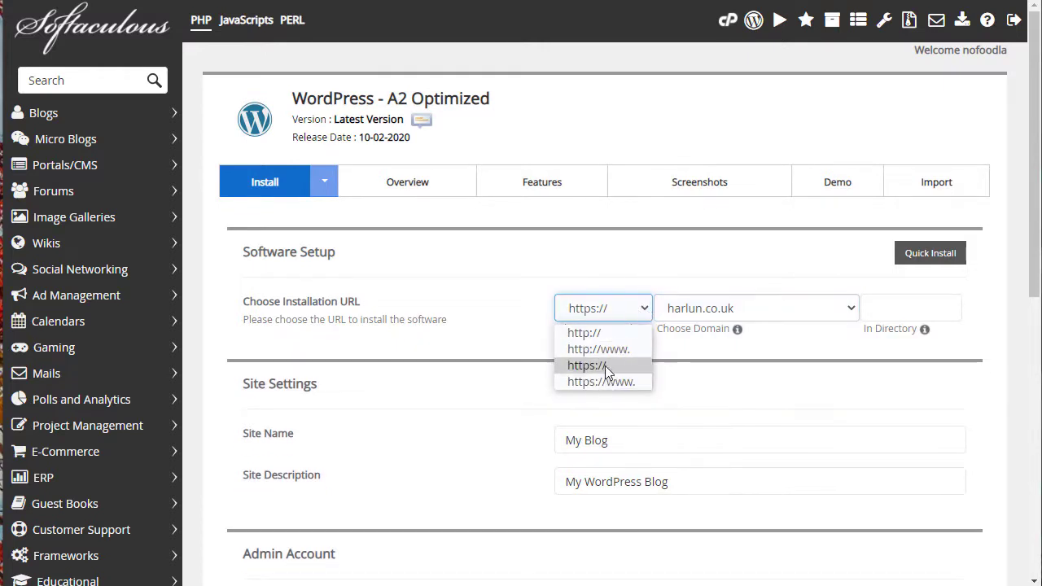
left_click(607, 372)
left_click(631, 316)
left_click(624, 332)
left_click(639, 311)
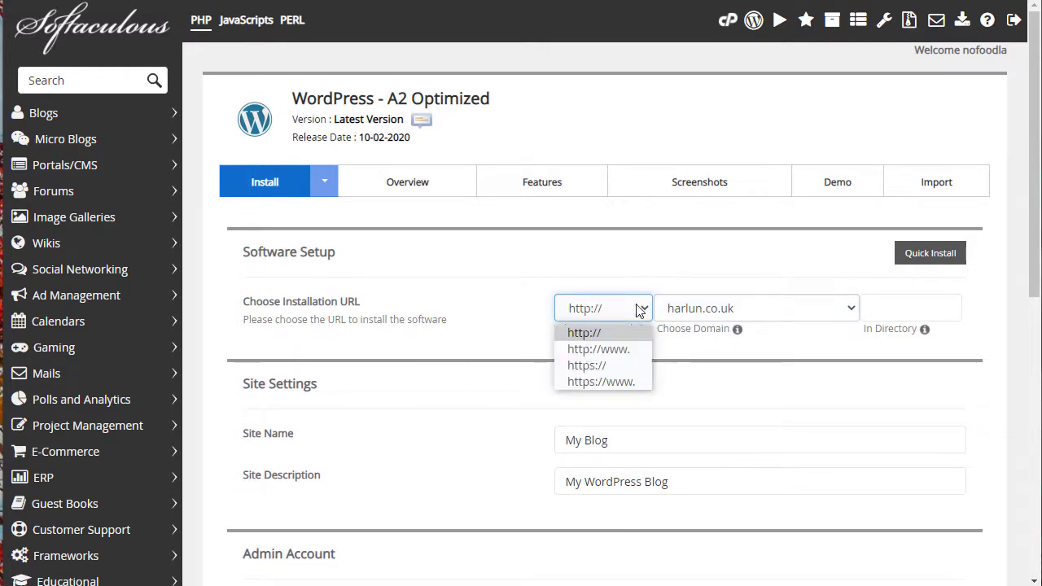
left_click(584, 366)
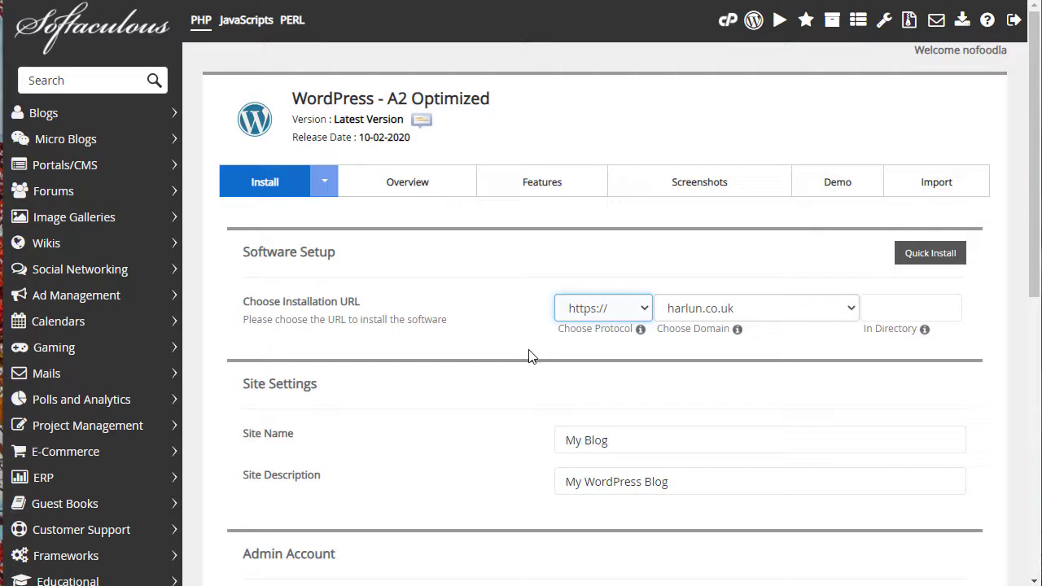
left_click(641, 309)
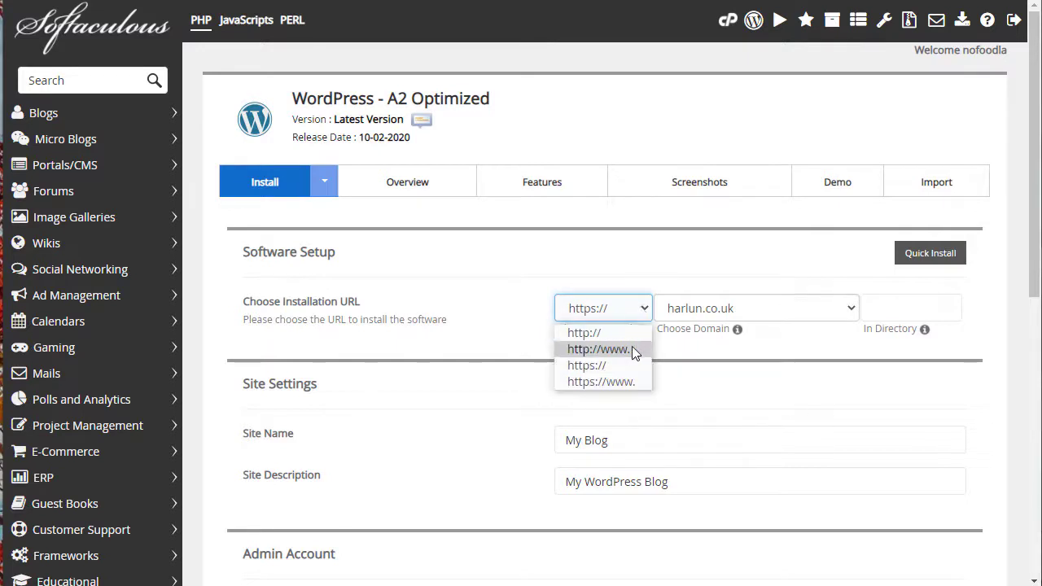
left_click(634, 366)
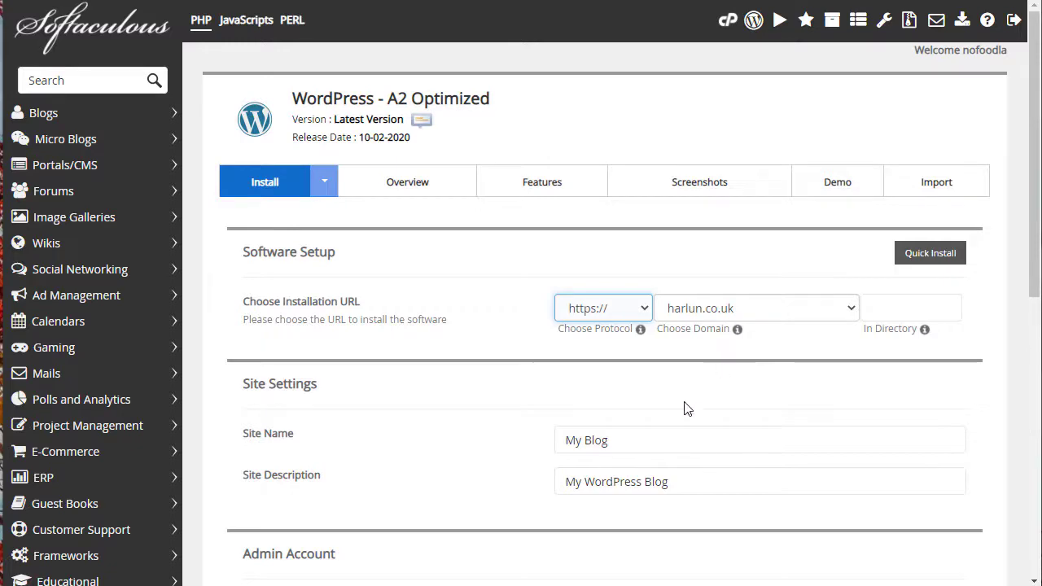
scroll(276, 289, "down", 2)
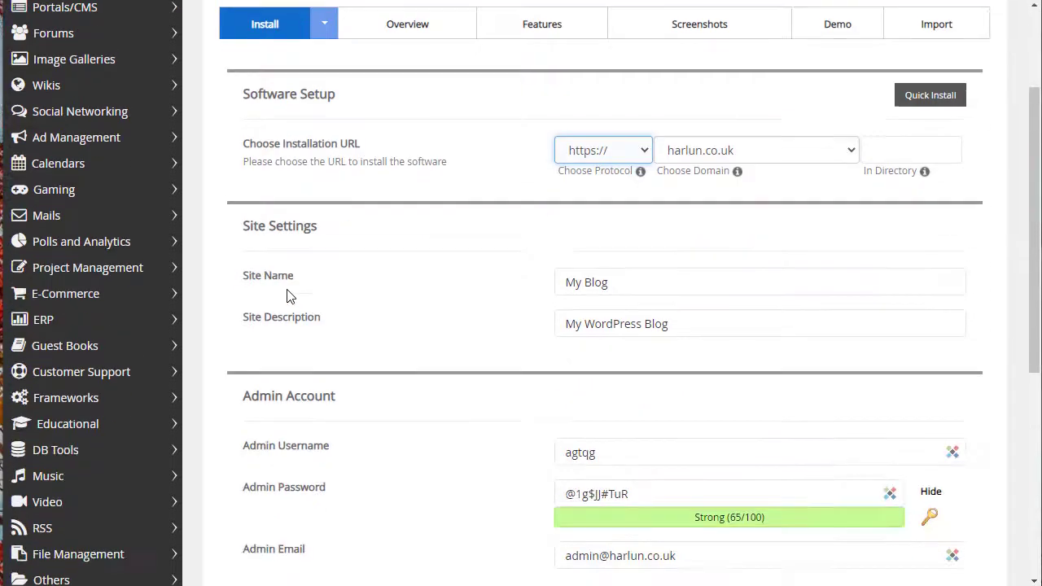
left_click_drag(617, 275, 435, 252)
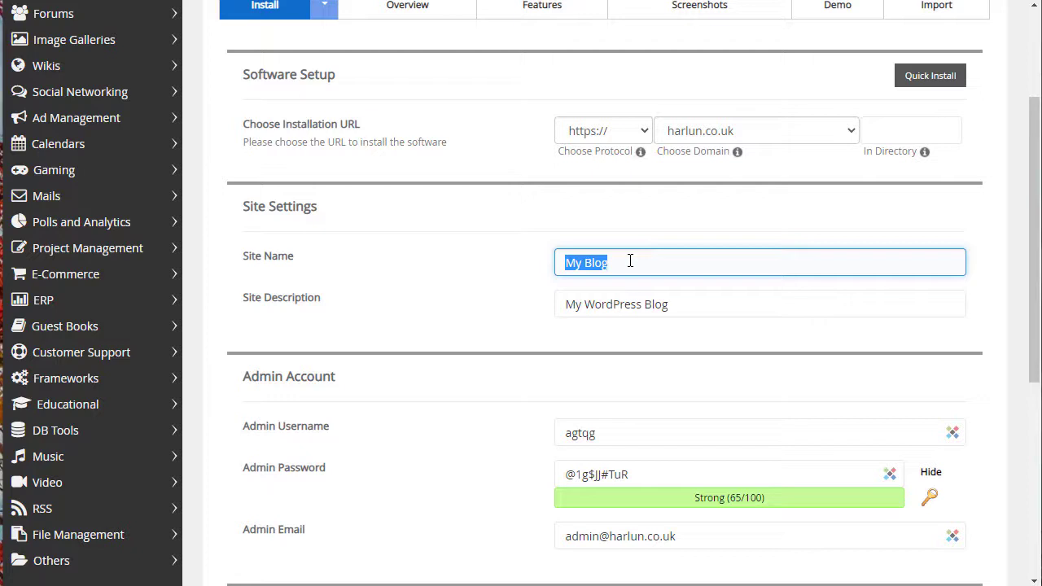
left_click(676, 308)
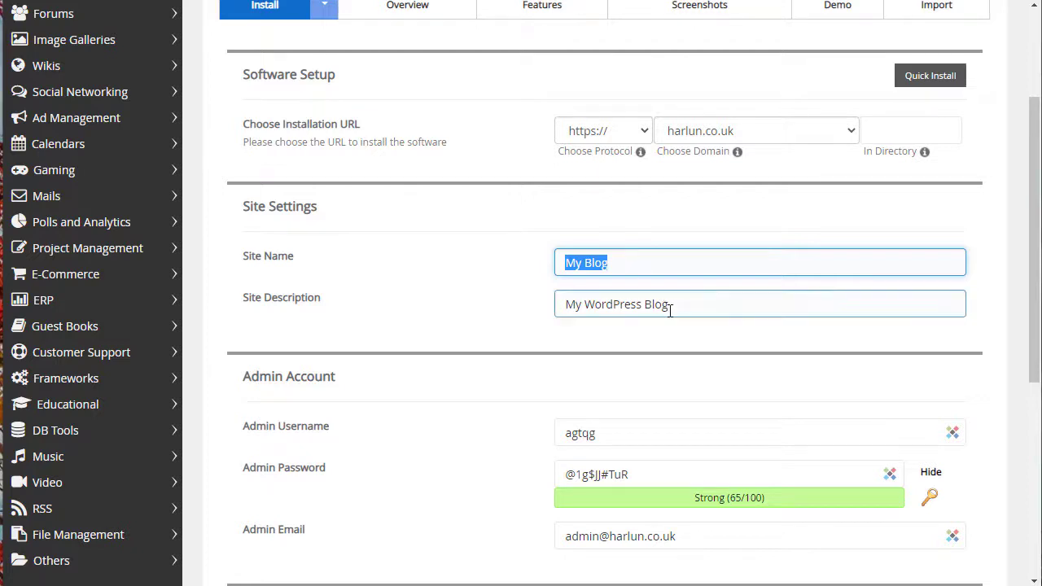
scroll(342, 290, "down", 2)
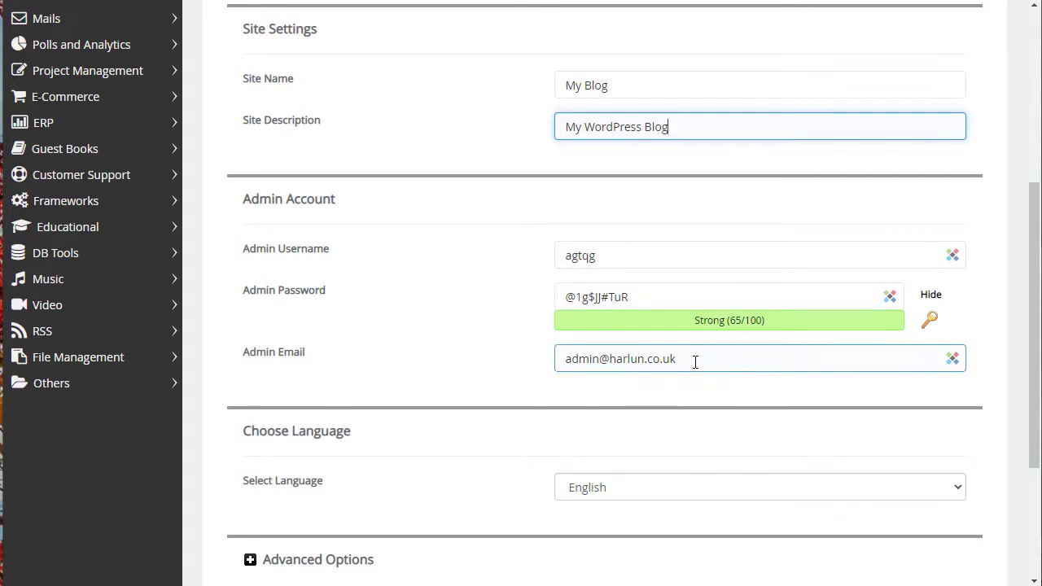
scroll(375, 286, "down", 3)
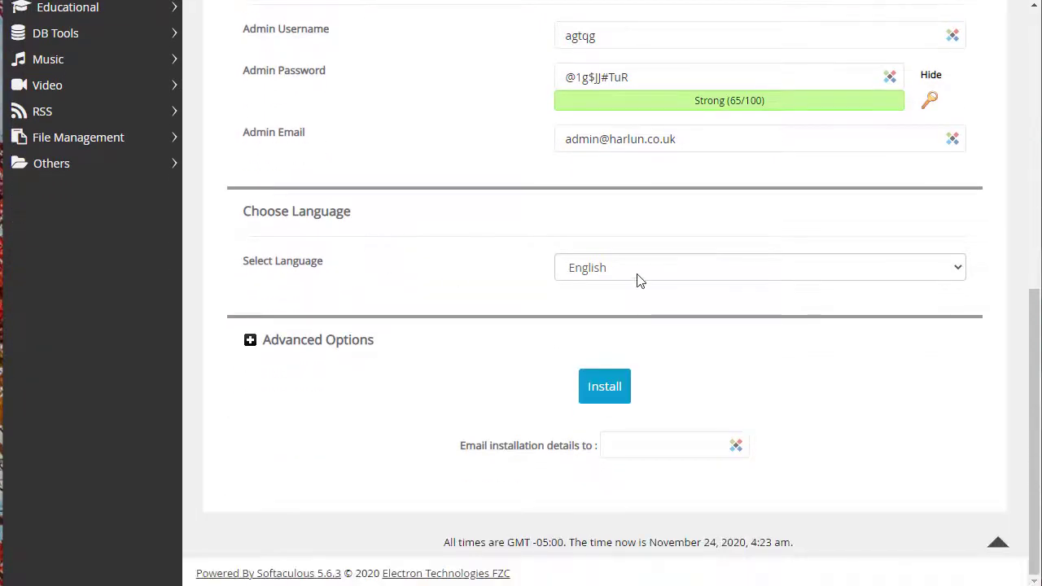
Expand Advanced Options and review database a2wp937, table prefix wpxh_ and backup location
left_click(250, 341)
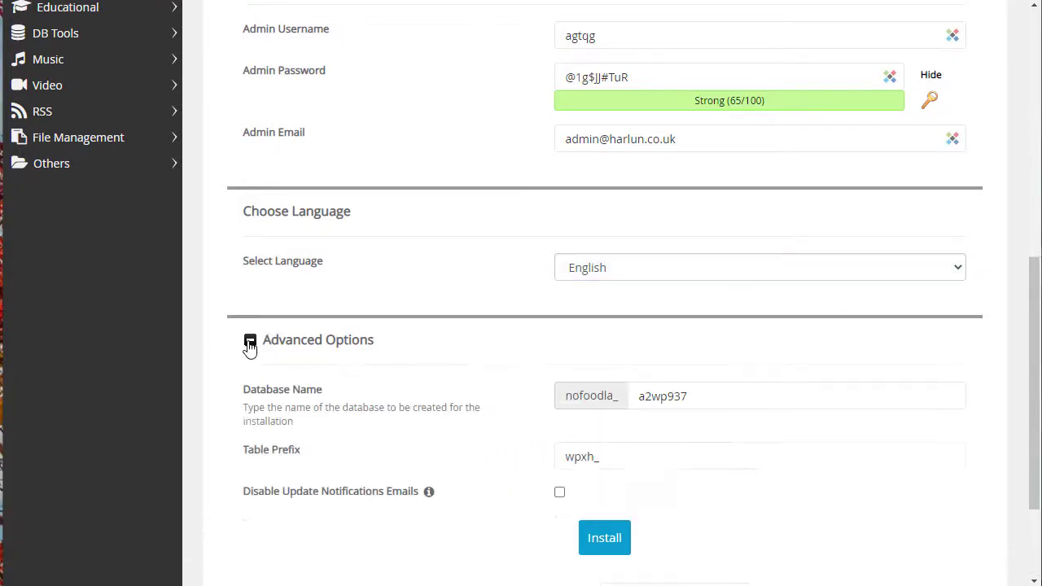
scroll(856, 385, "down", 2)
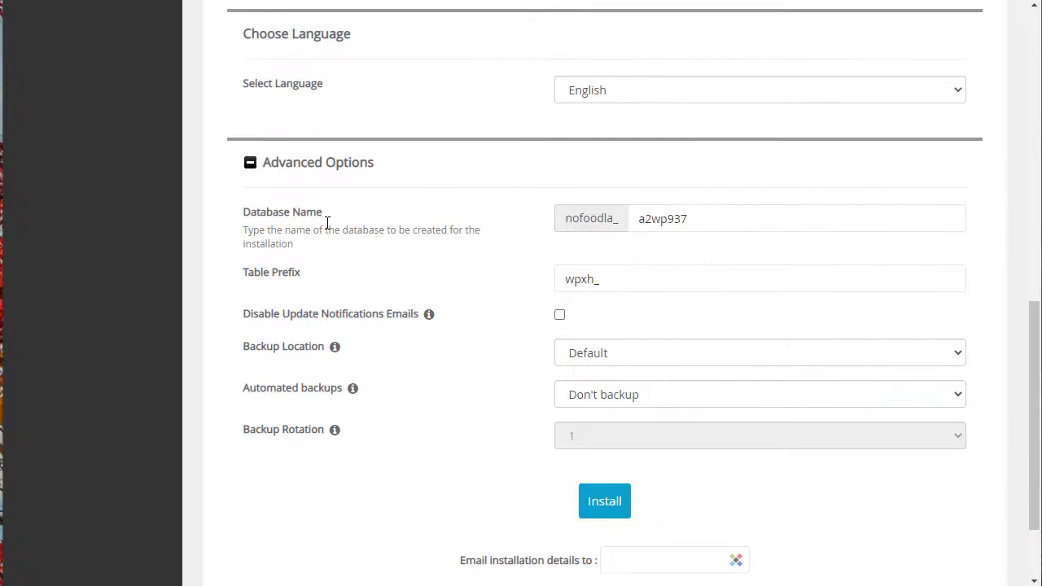
left_click(786, 214)
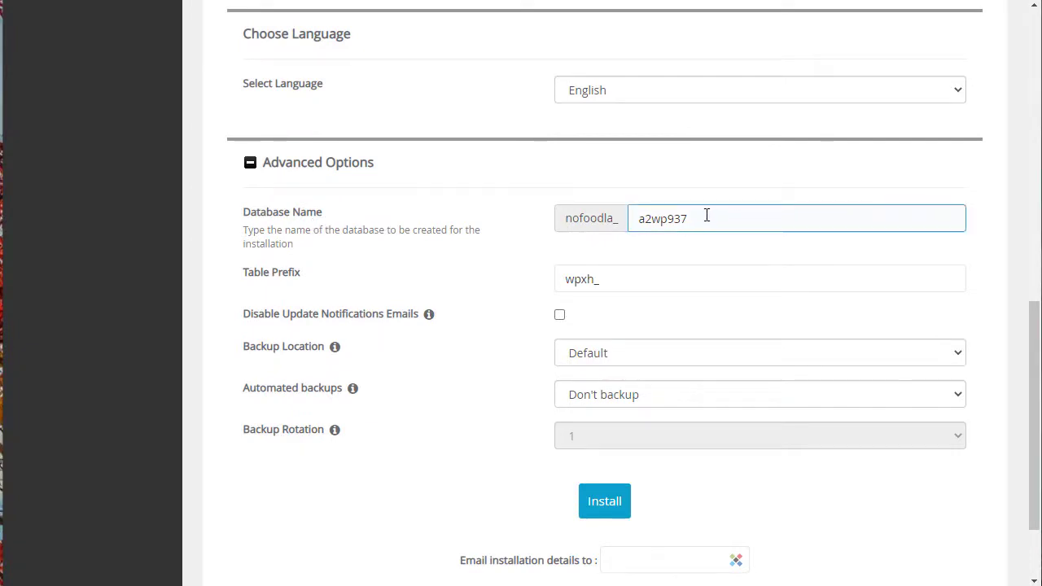
left_click(721, 309)
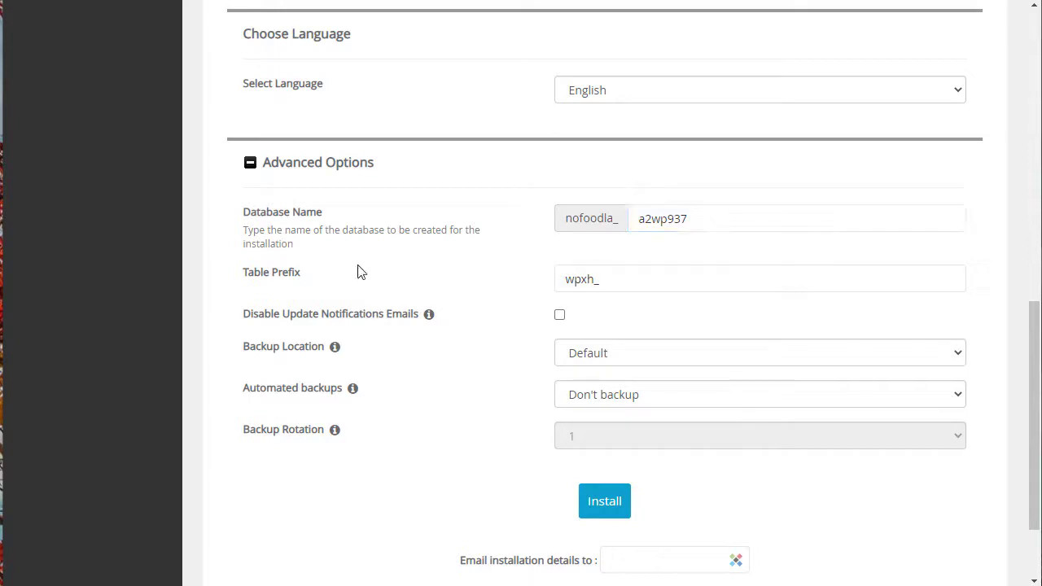
left_click(596, 278)
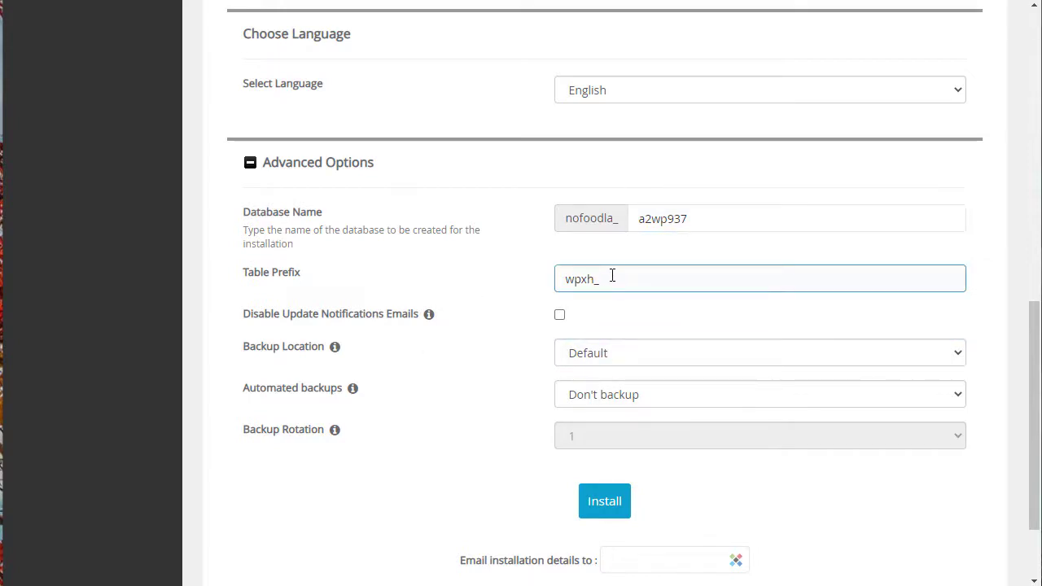
left_click(496, 344)
left_click(599, 361)
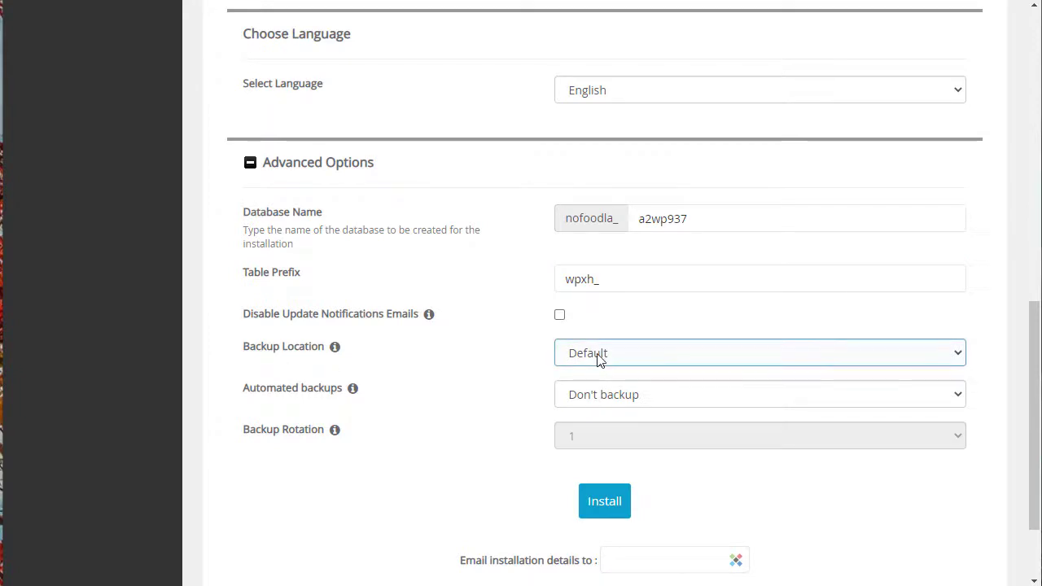
Set automated backups to Once a month and backup rotation to 2
left_click(282, 402)
left_click(641, 399)
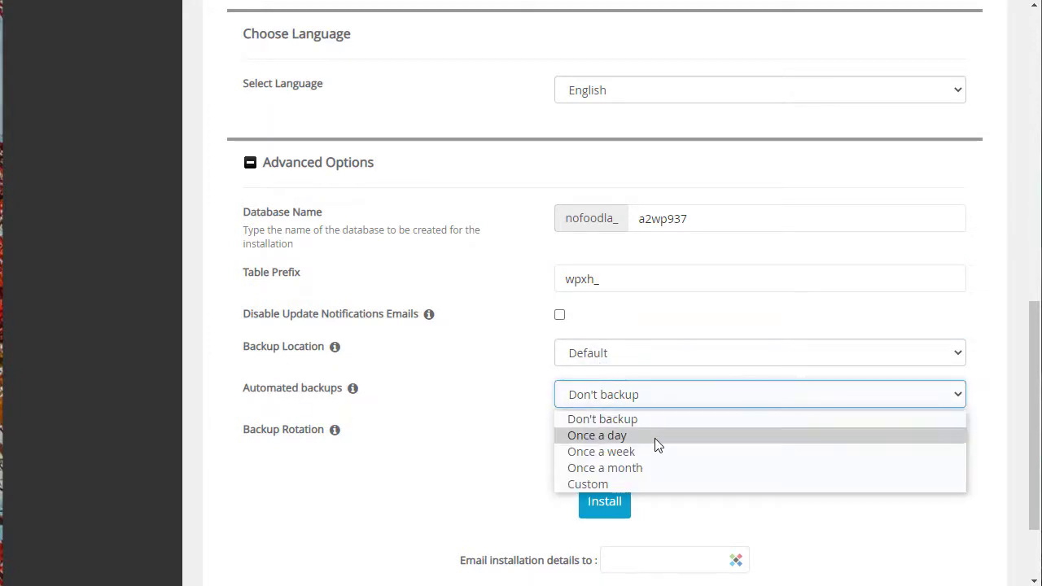
left_click(667, 468)
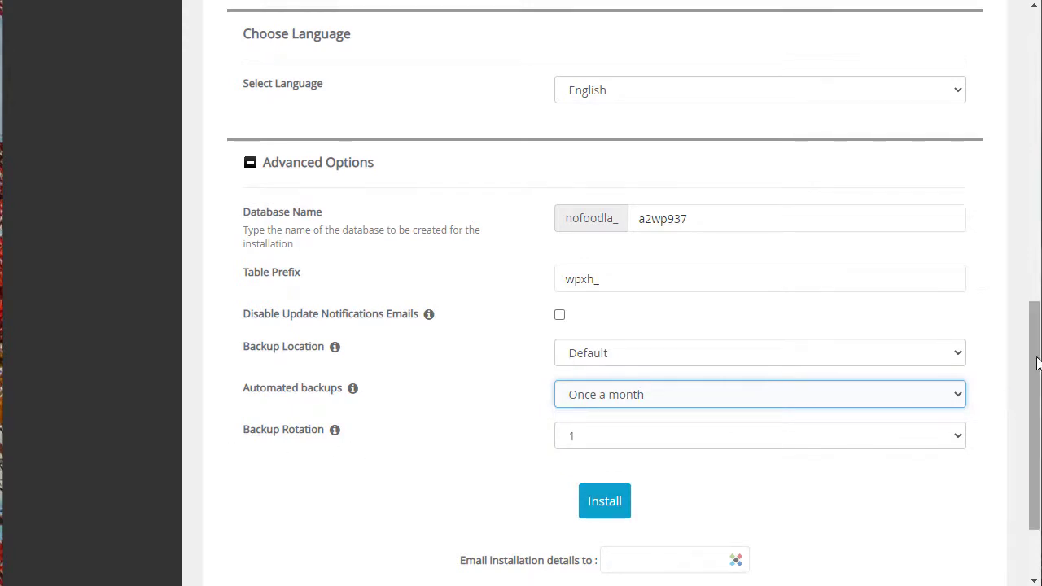
left_click_drag(1033, 360, 1015, 407)
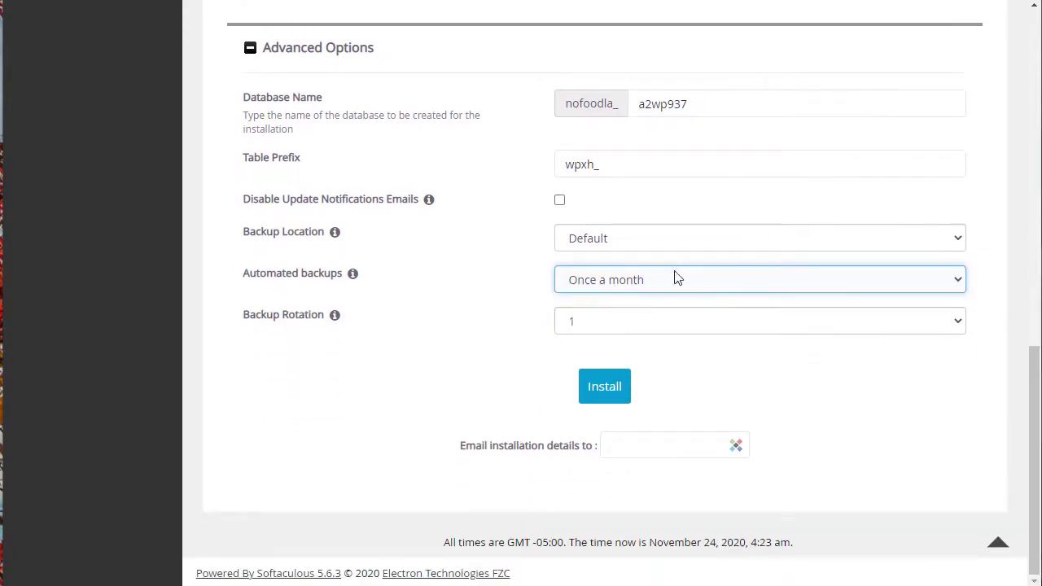
left_click(954, 324)
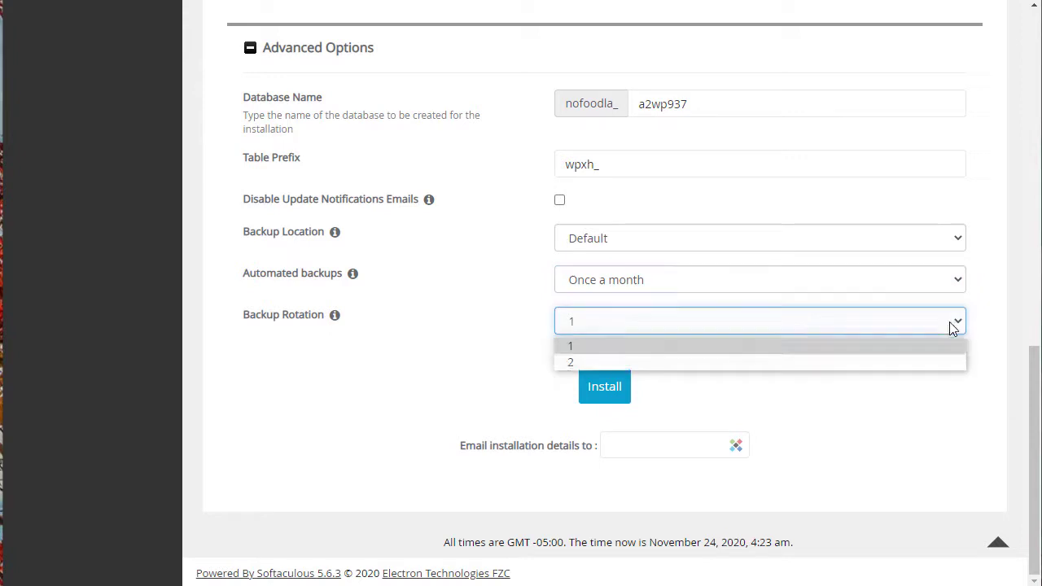
left_click(590, 359)
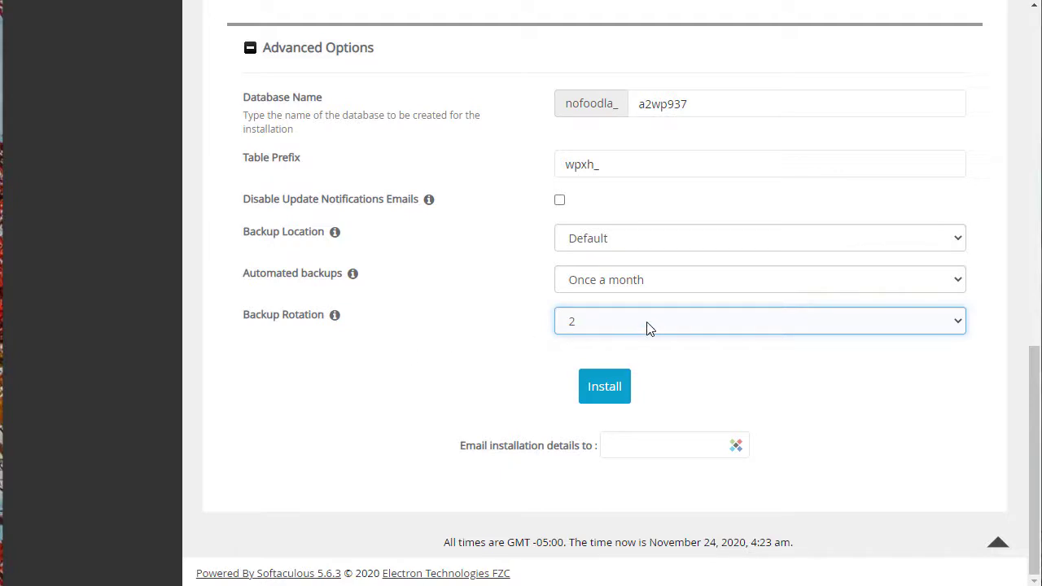
left_click(624, 445)
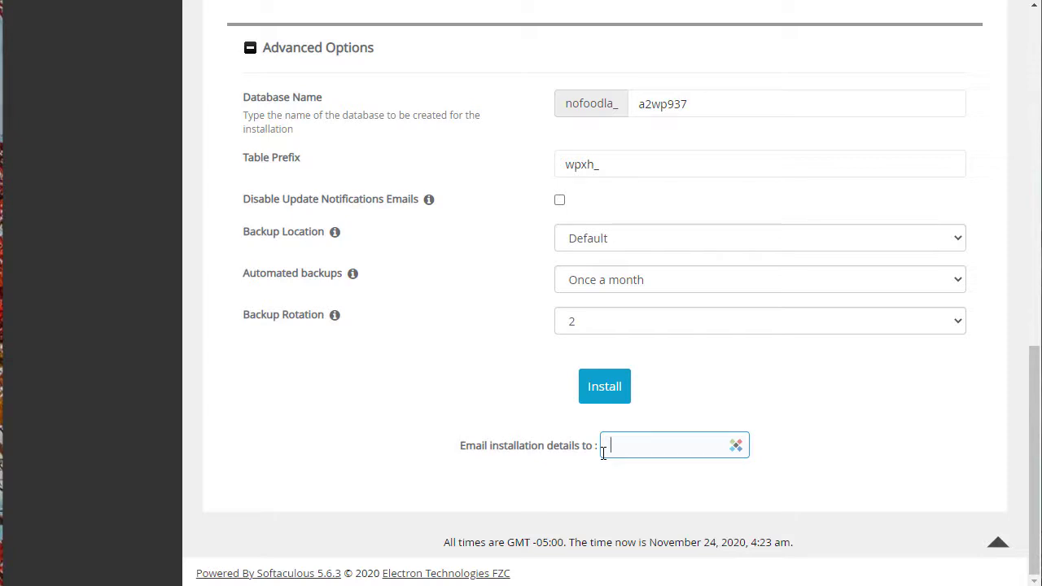
scroll(456, 314, "up", 2)
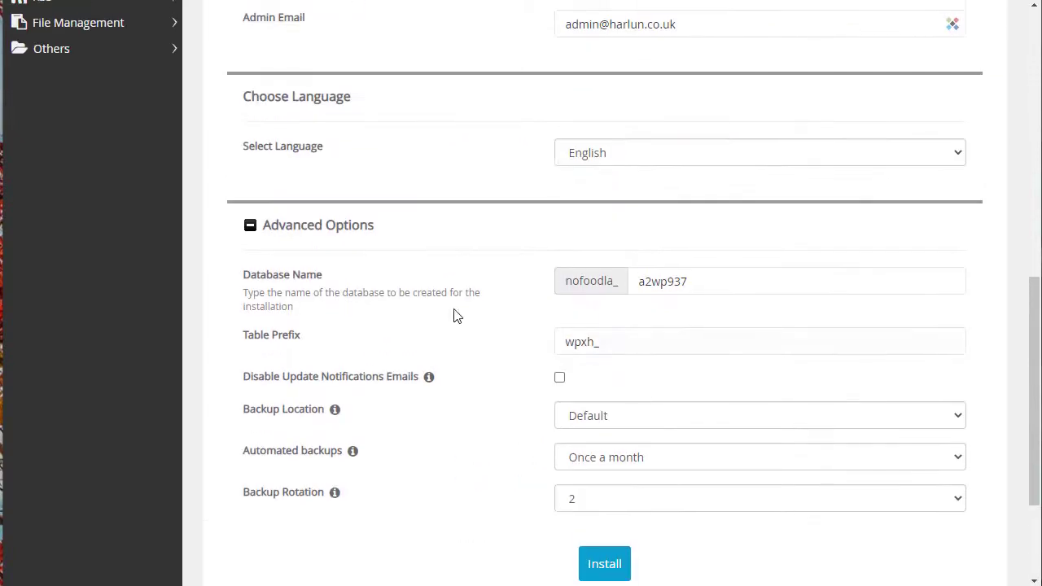
Collapse Advanced Options, run the install, and decline the browser's save-login prompt
left_click(250, 227)
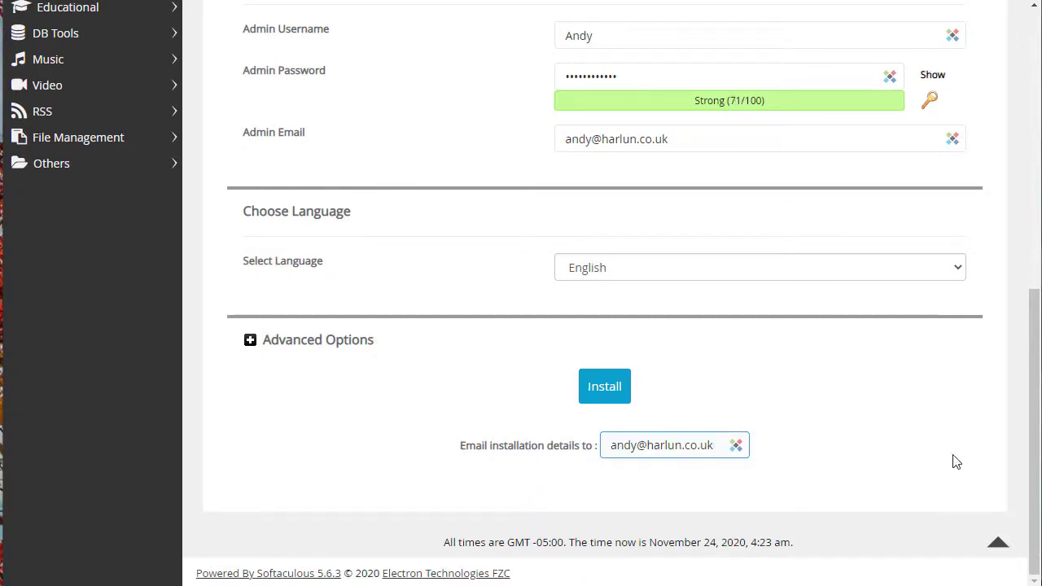
left_click(602, 391)
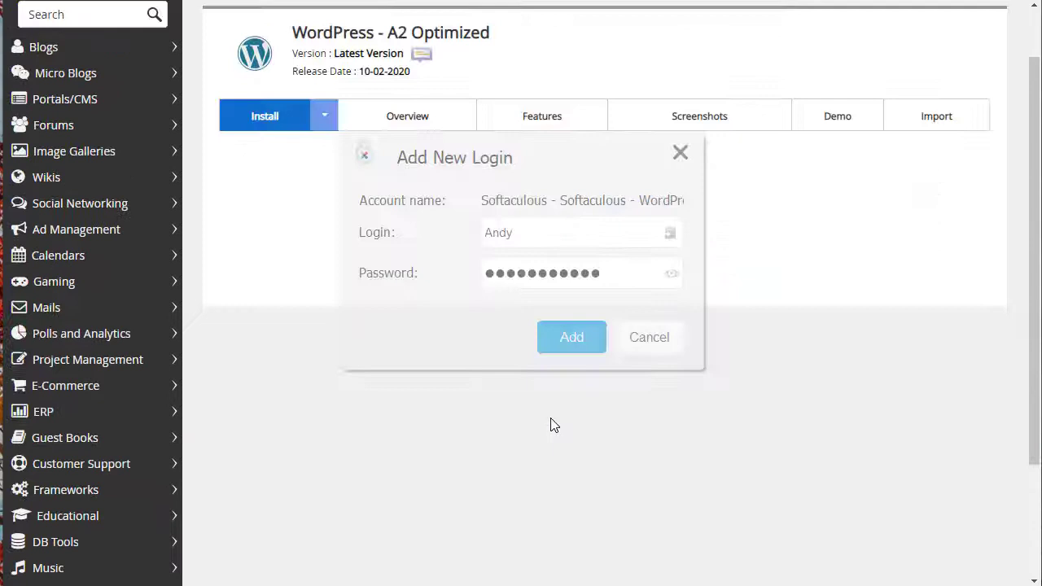
left_click(652, 347)
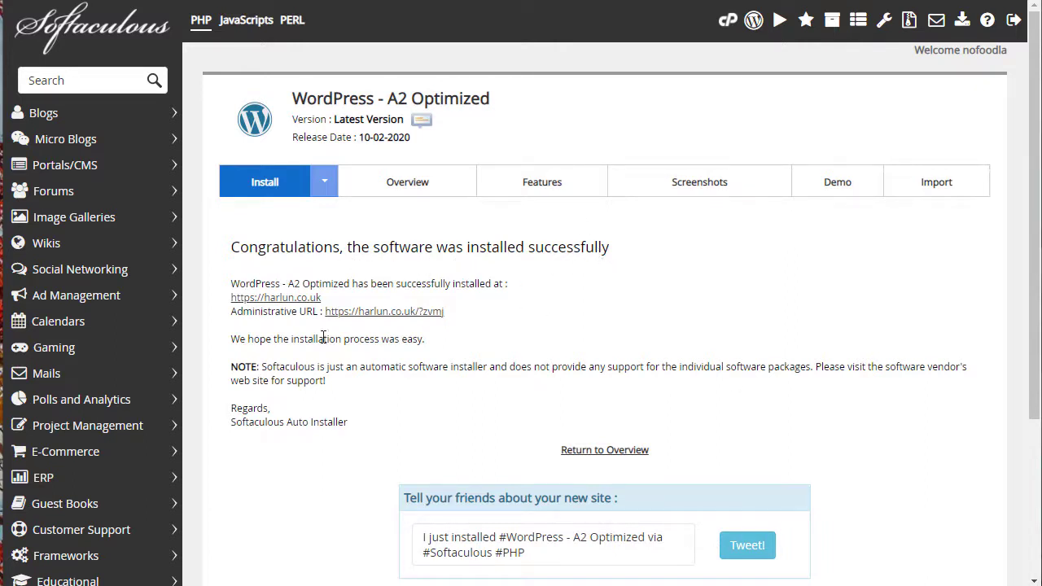
View the new harlun.co.uk blog's Hello world! post in a new tab, then return
right_click(301, 303)
left_click(326, 313)
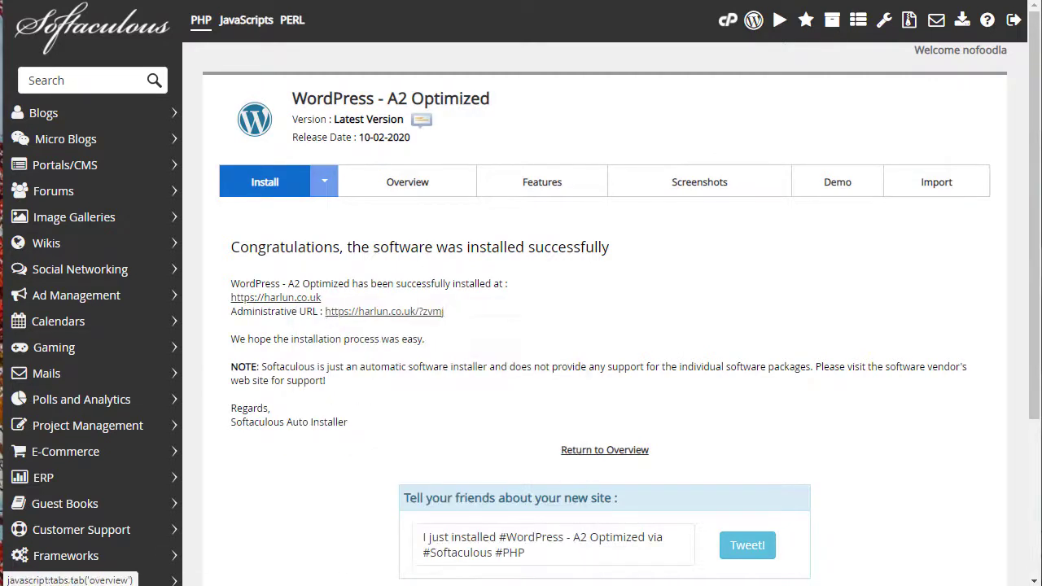
key("ctrl+Tab")
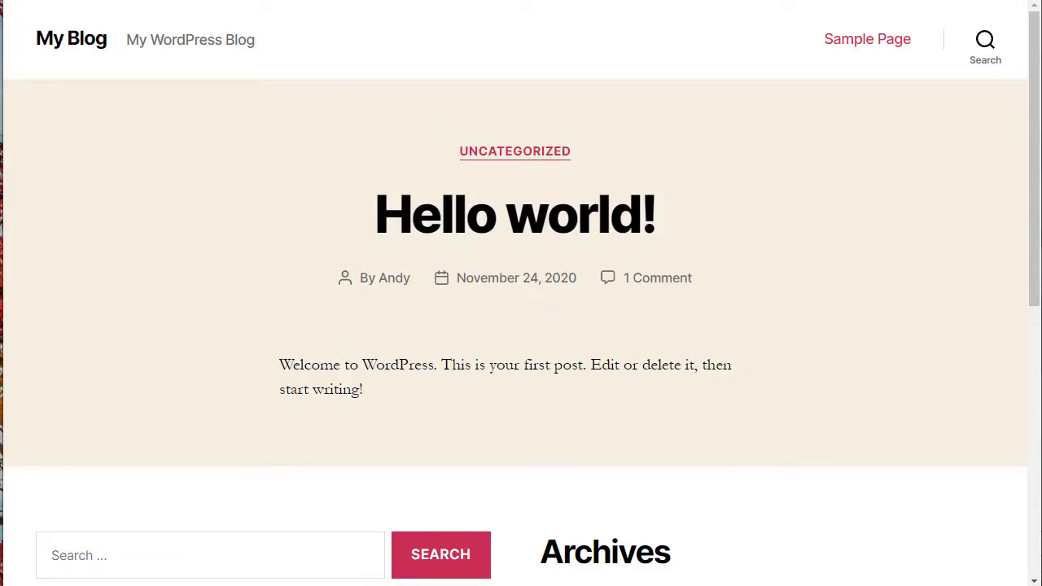
key("ctrl+shift+Tab")
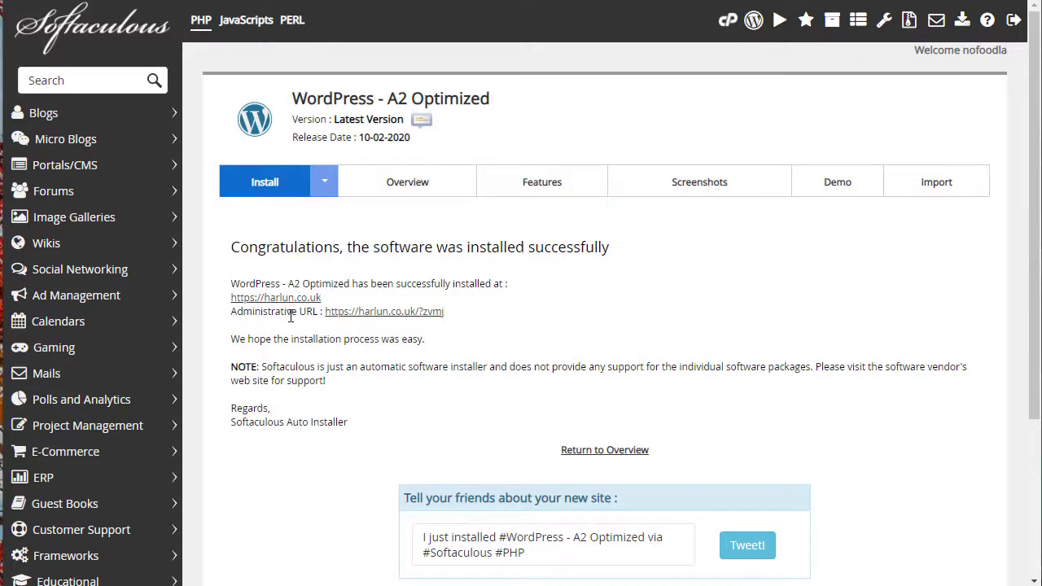